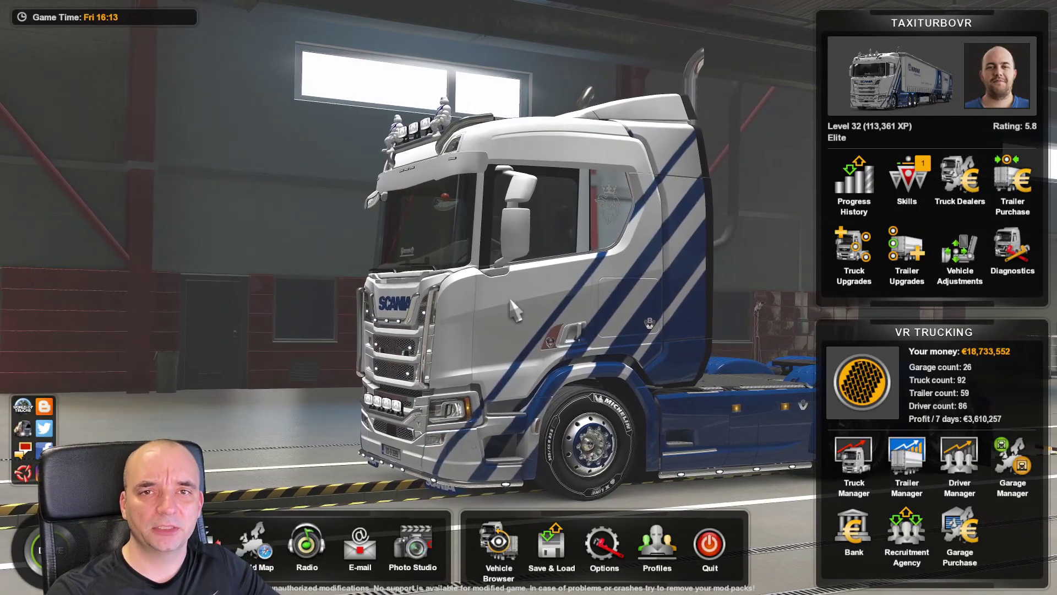
# Step: Open the Keys & Buttons options and review the assigned controls from the truck functions down to the Other section
pyautogui.click(606, 559)
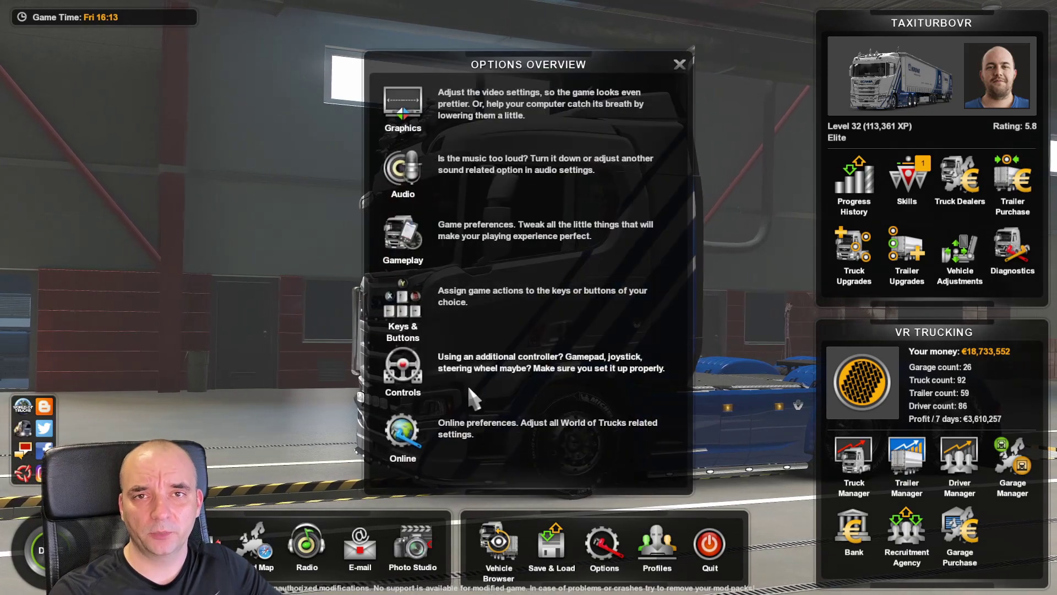
pyautogui.click(419, 330)
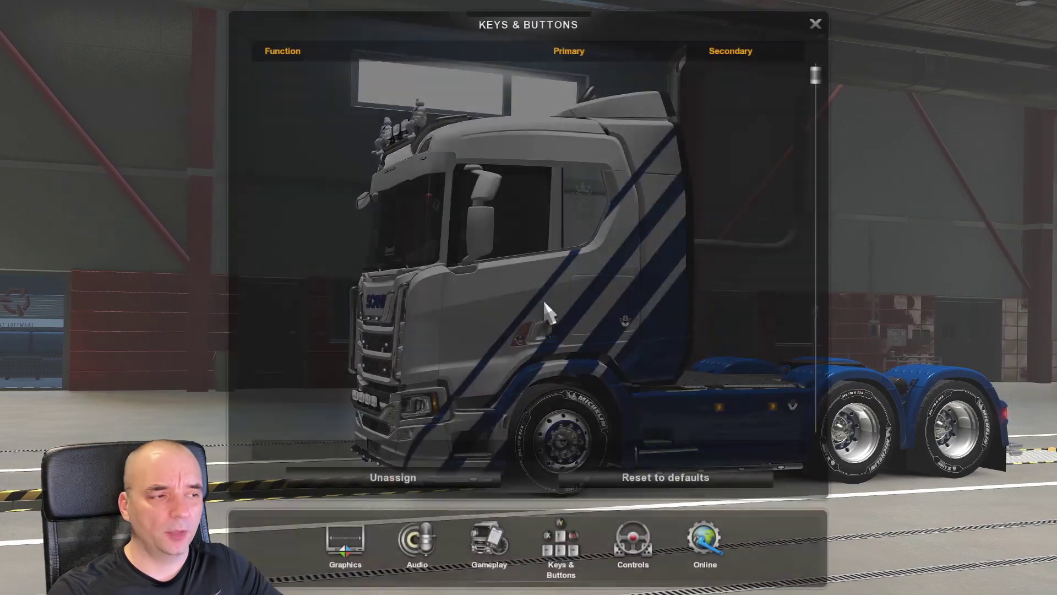
pyautogui.scroll(-8, 553, 291)
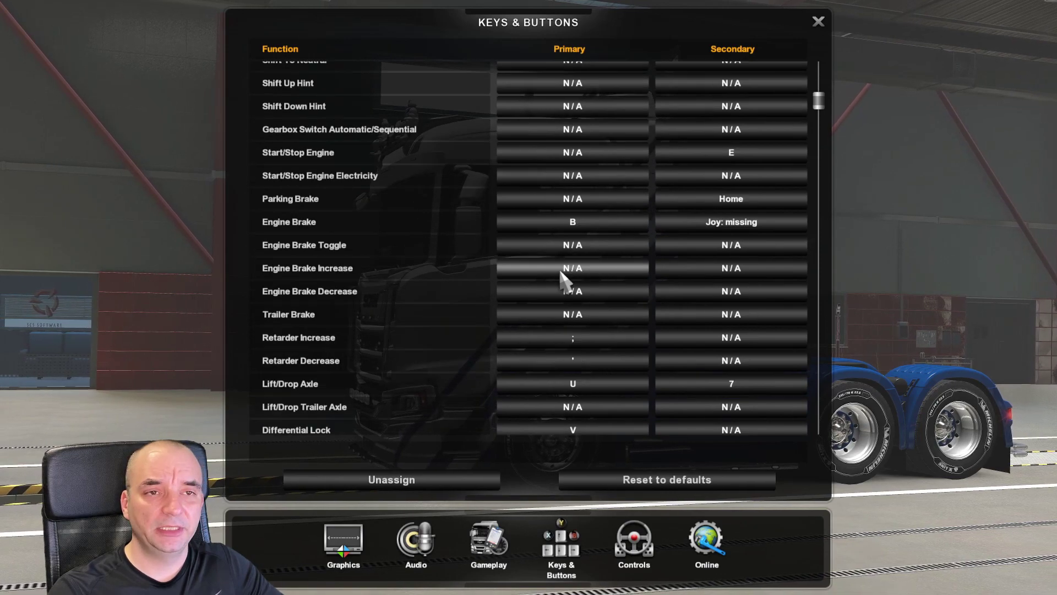
pyautogui.scroll(-15, 564, 280)
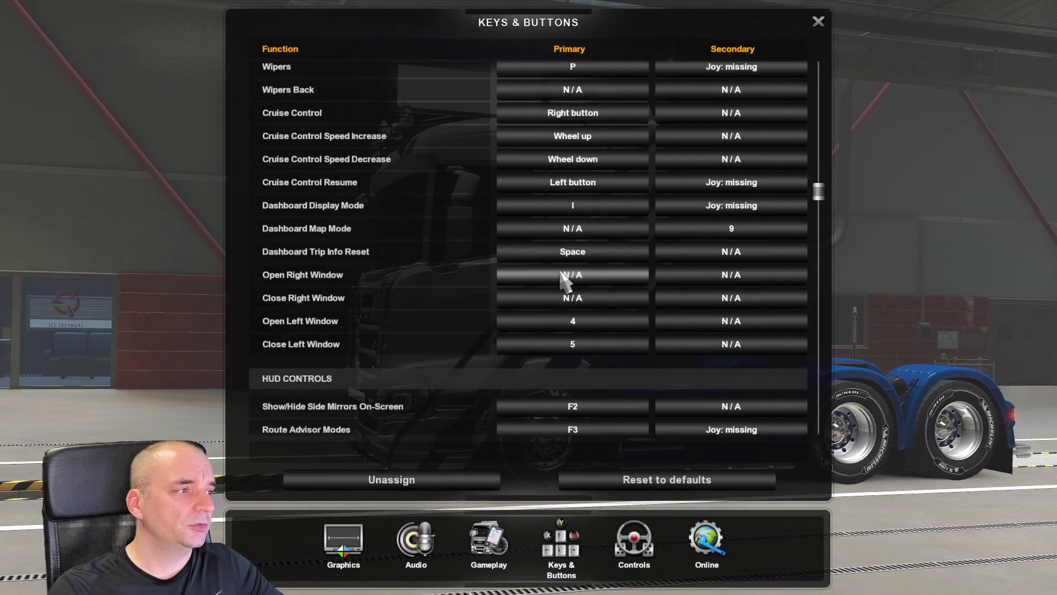
pyautogui.scroll(-12, 562, 279)
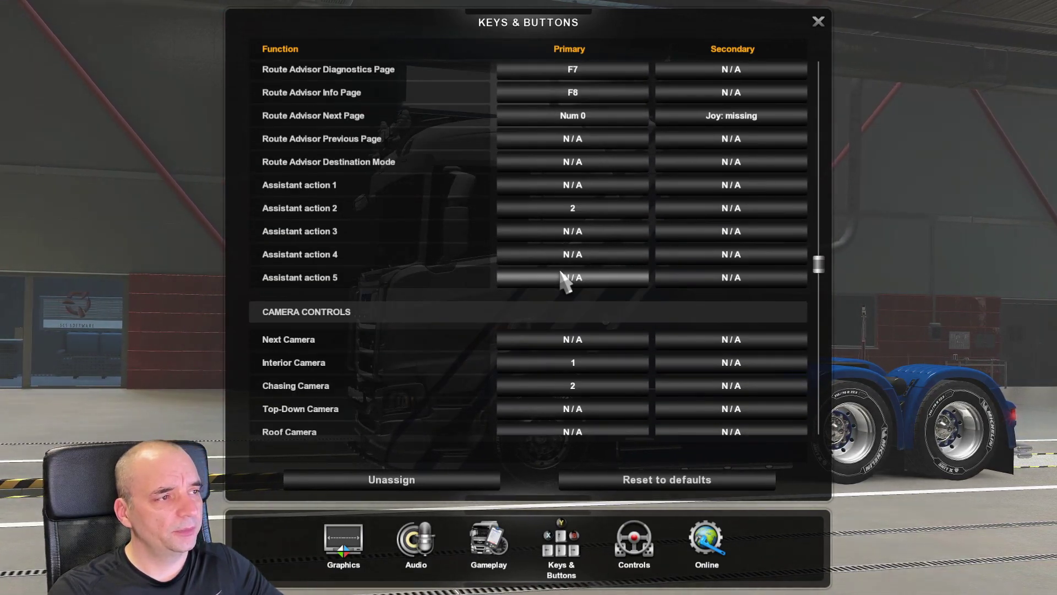
pyautogui.scroll(-10, 562, 278)
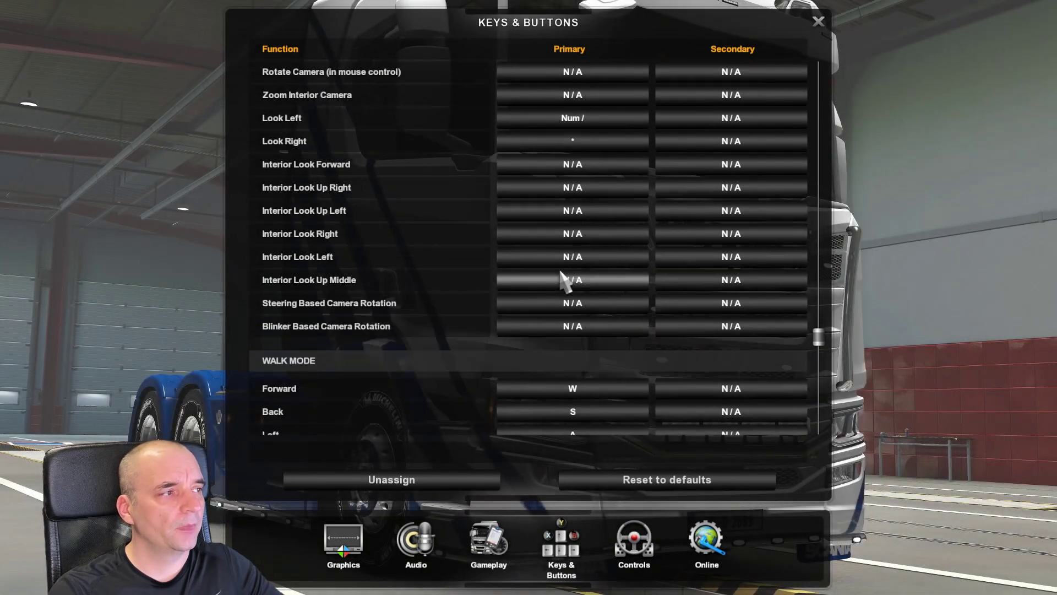
pyautogui.scroll(-9, 560, 272)
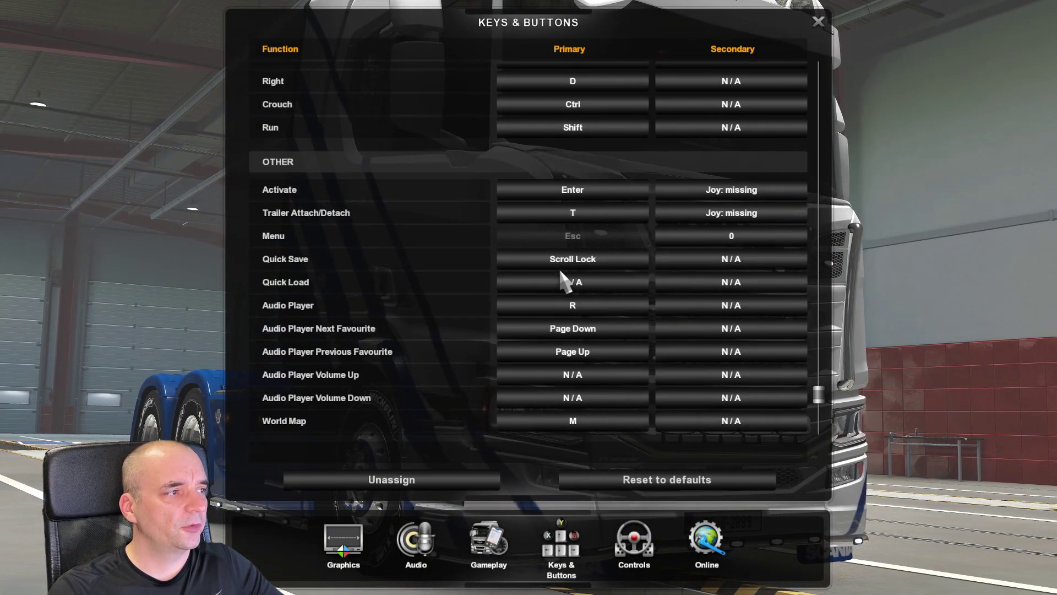
pyautogui.scroll(-2, 562, 278)
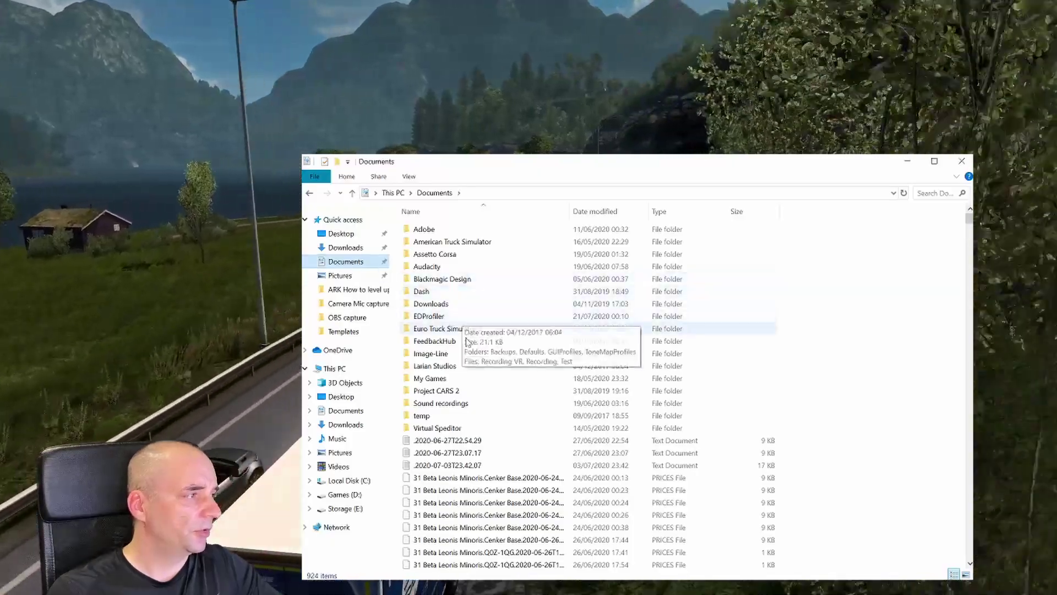
# Step: In File Explorer, open the Euro Truck Simulator 2 folder in Documents
pyautogui.click(440, 325)
pyautogui.doubleClick(452, 337)
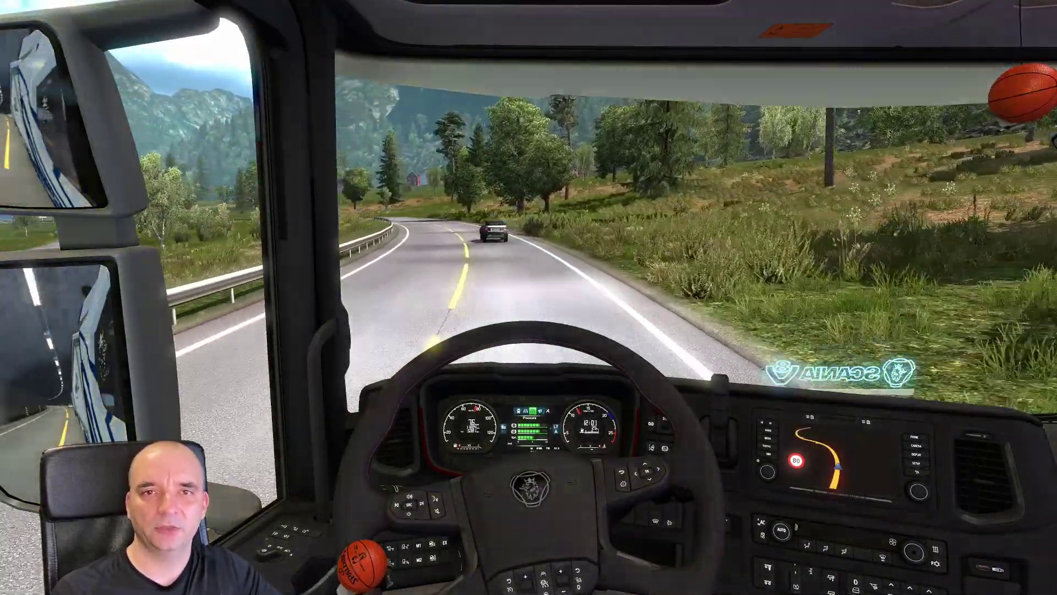
pyautogui.press('2')
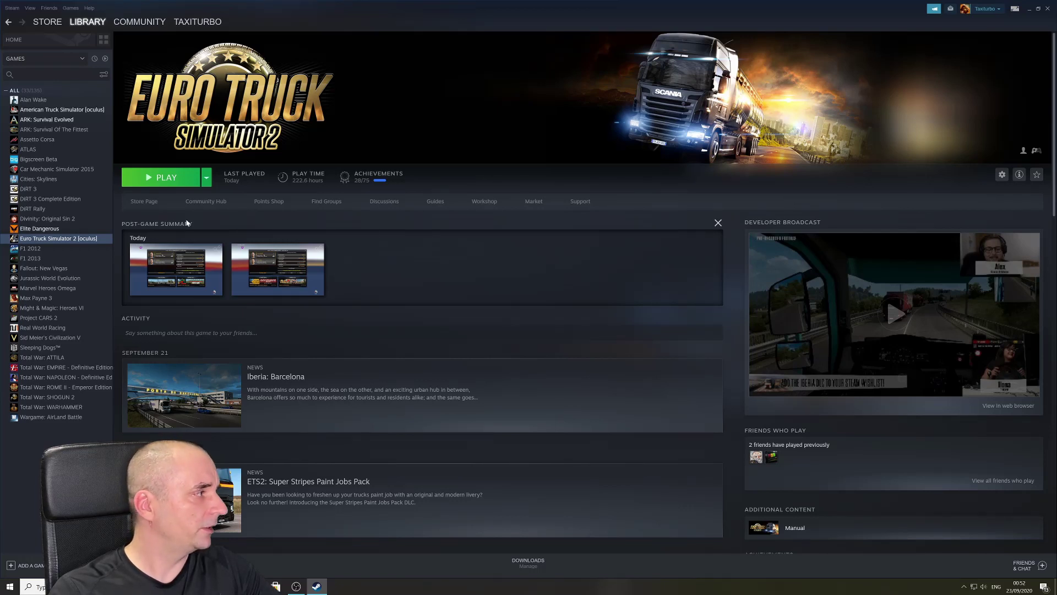
# Step: In Steam, open the properties of Euro Truck Simulator 2 and opt into the beta "oculus - Oculus/Vive - 1.38 - (SDK 1.4.0)"
pyautogui.rightClick(88, 238)
pyautogui.click(103, 297)
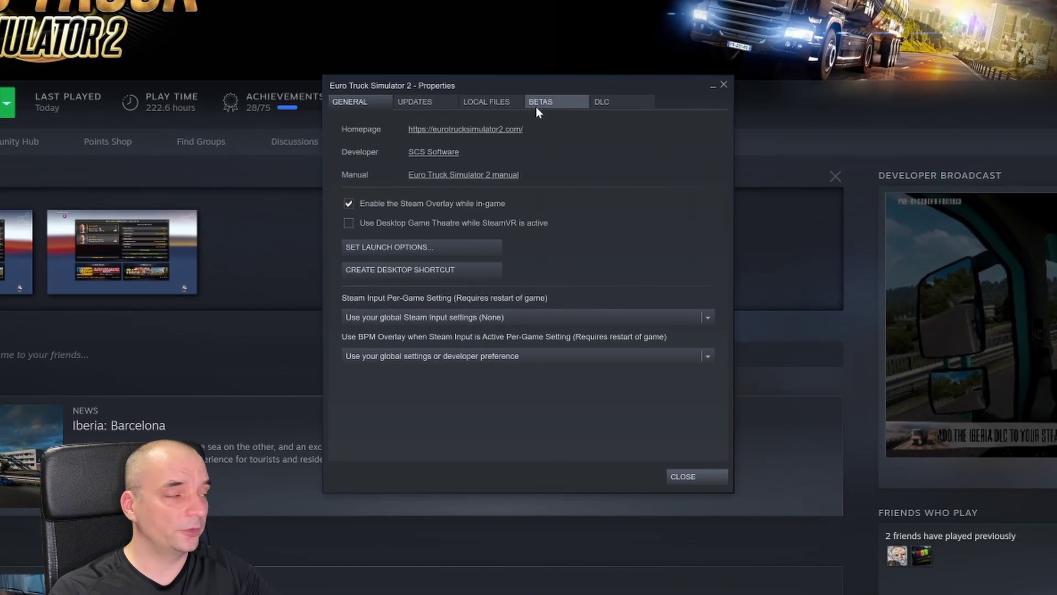
pyautogui.click(535, 178)
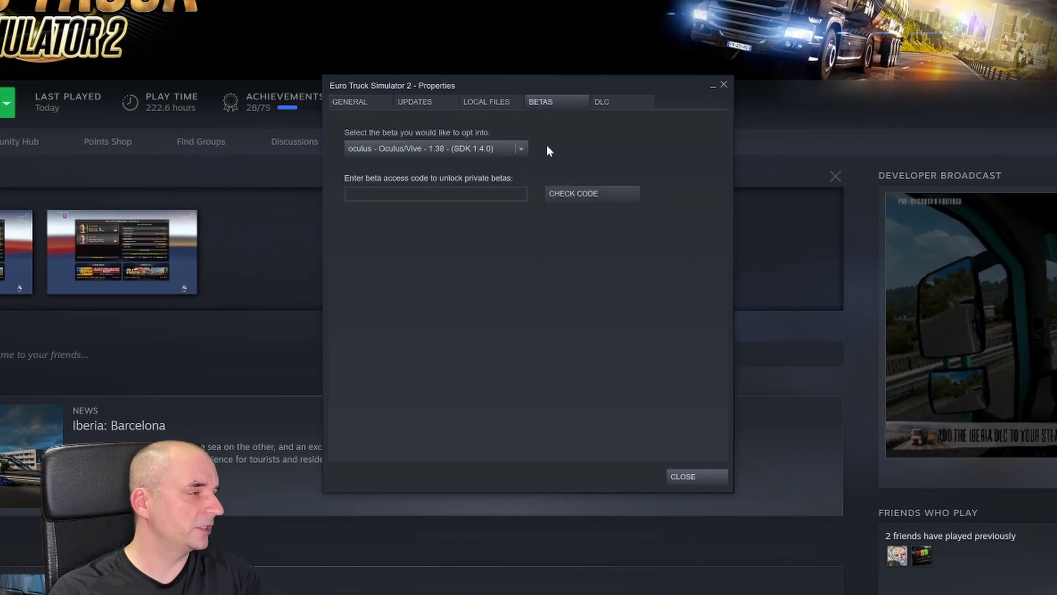
pyautogui.click(521, 149)
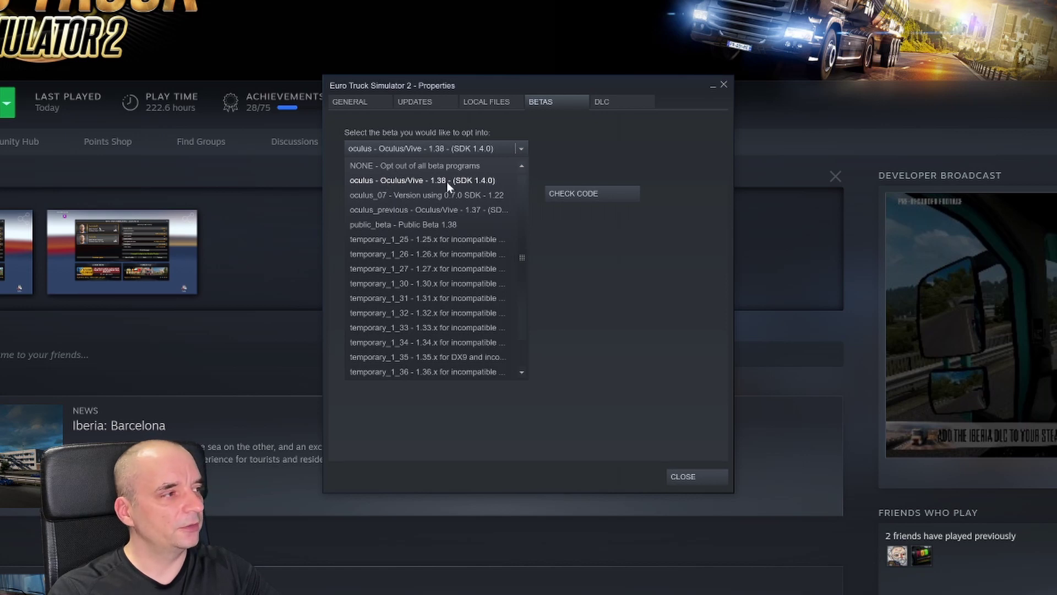
pyautogui.click(407, 181)
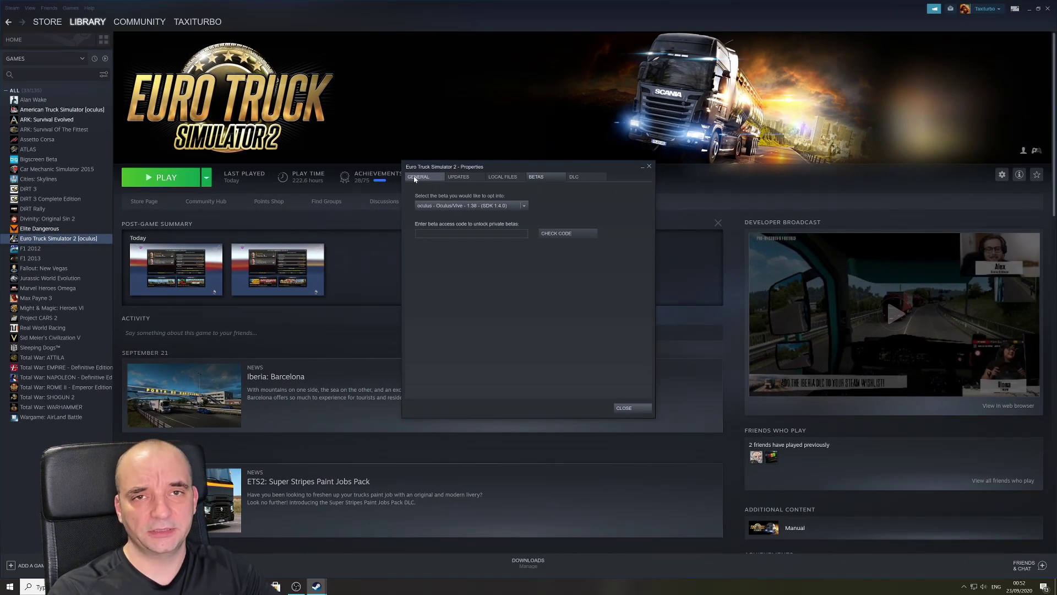
# Step: Reopen the general properties of Euro Truck Simulator 2 and set its launch options to -oculus
pyautogui.click(418, 177)
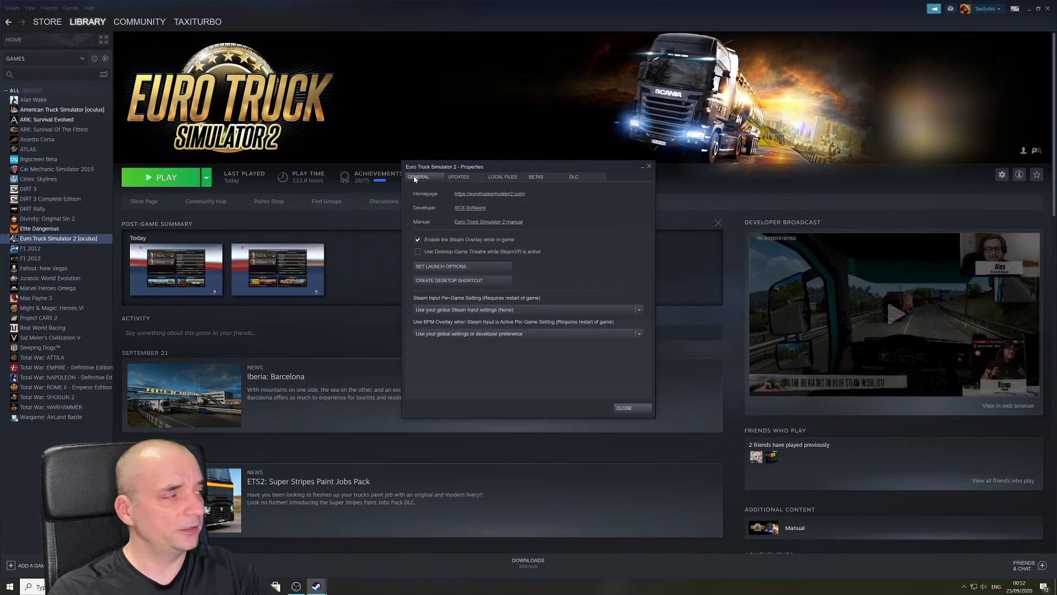
pyautogui.click(66, 238)
pyautogui.rightClick(76, 242)
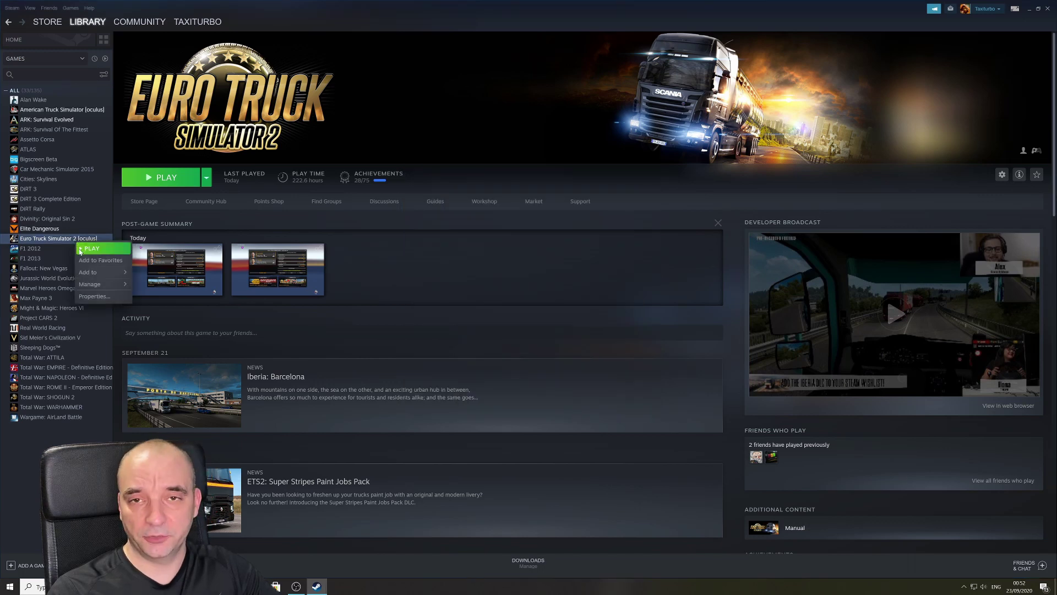
pyautogui.click(95, 297)
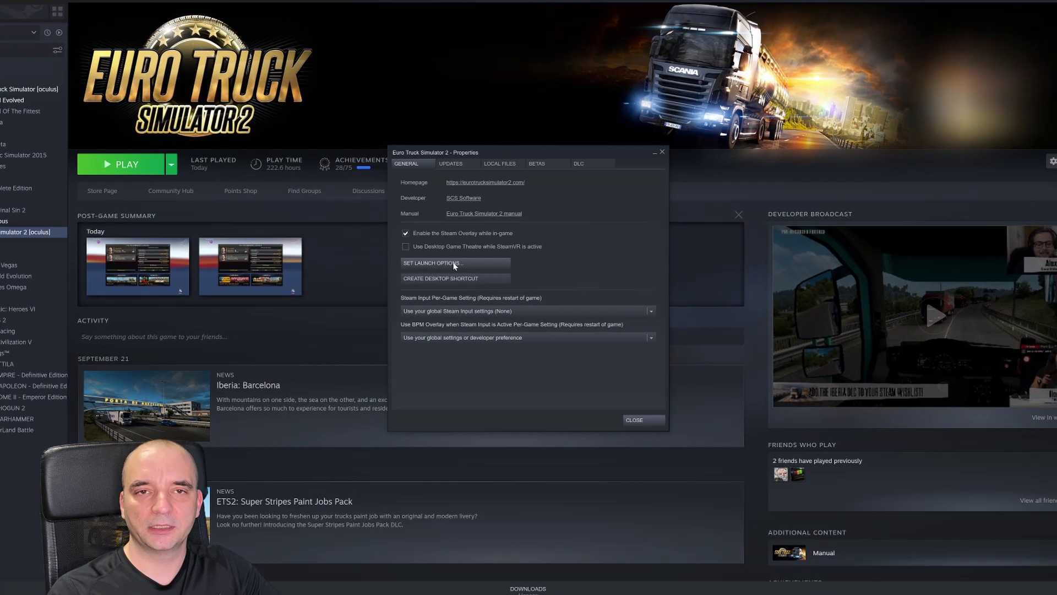
pyautogui.click(461, 267)
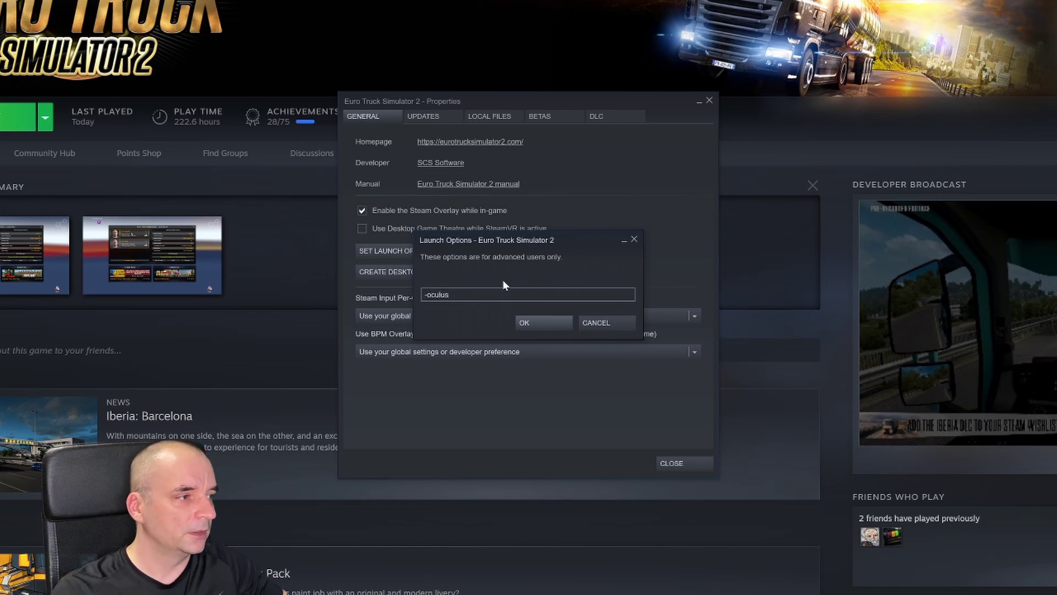
pyautogui.click(540, 324)
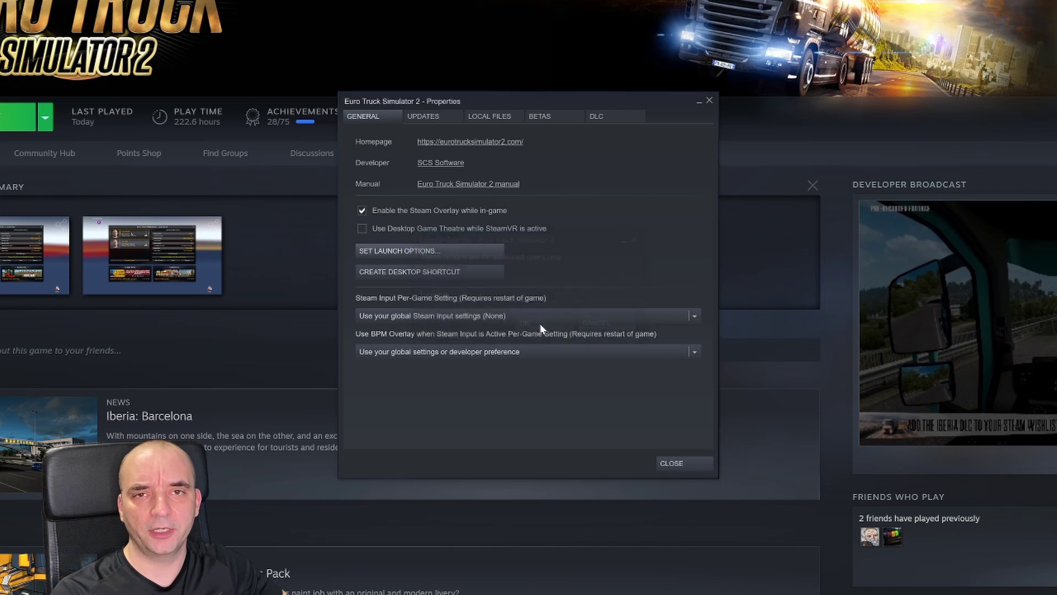
# Step: Replace the game's launch options with -openvr
pyautogui.click(461, 252)
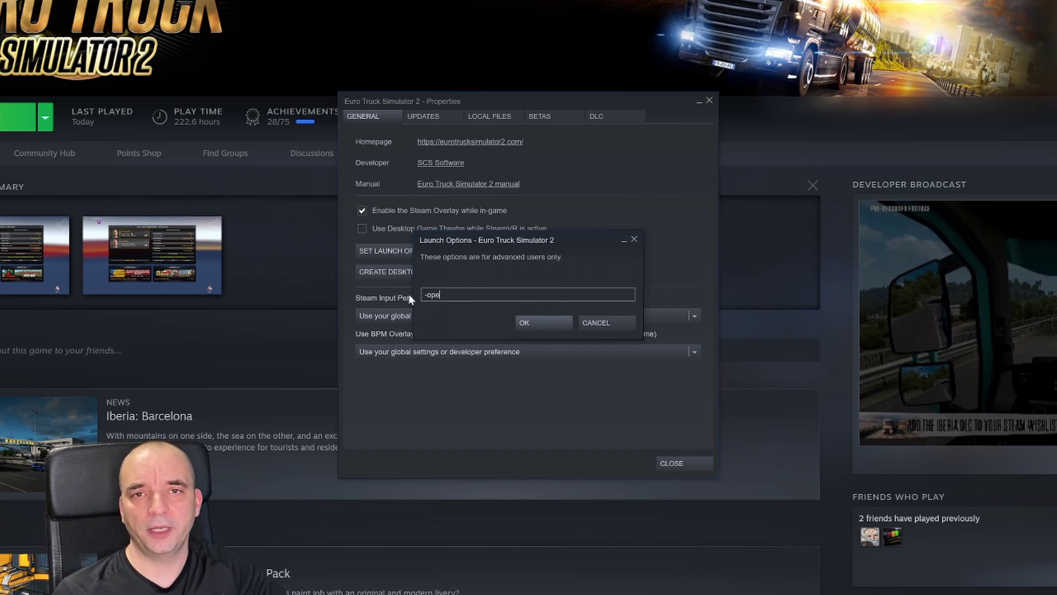
pyautogui.press('Return')
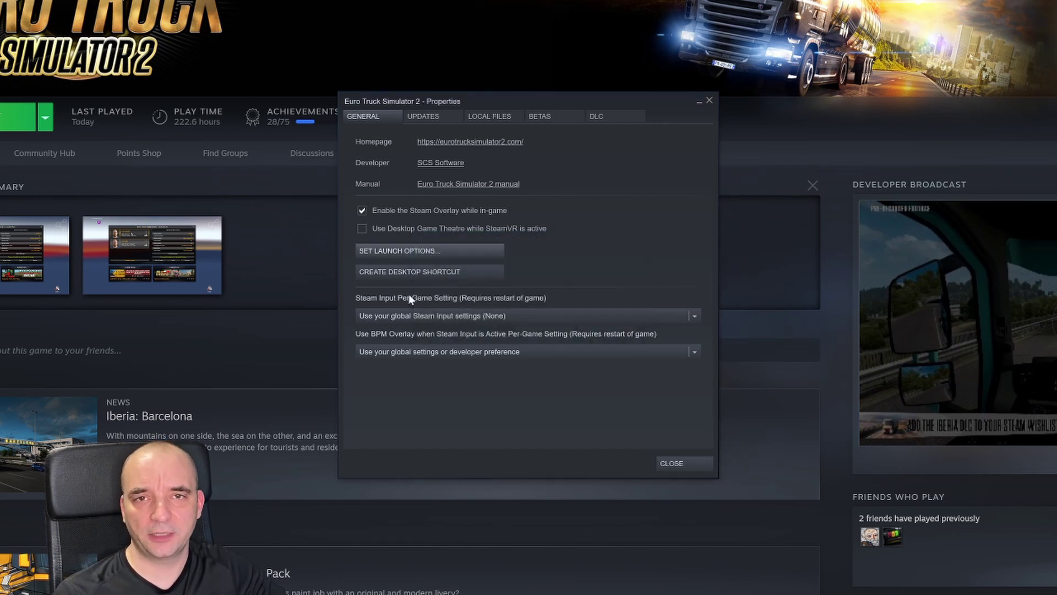
# Step: Clear the game's launch options and save the empty entry
pyautogui.click(430, 250)
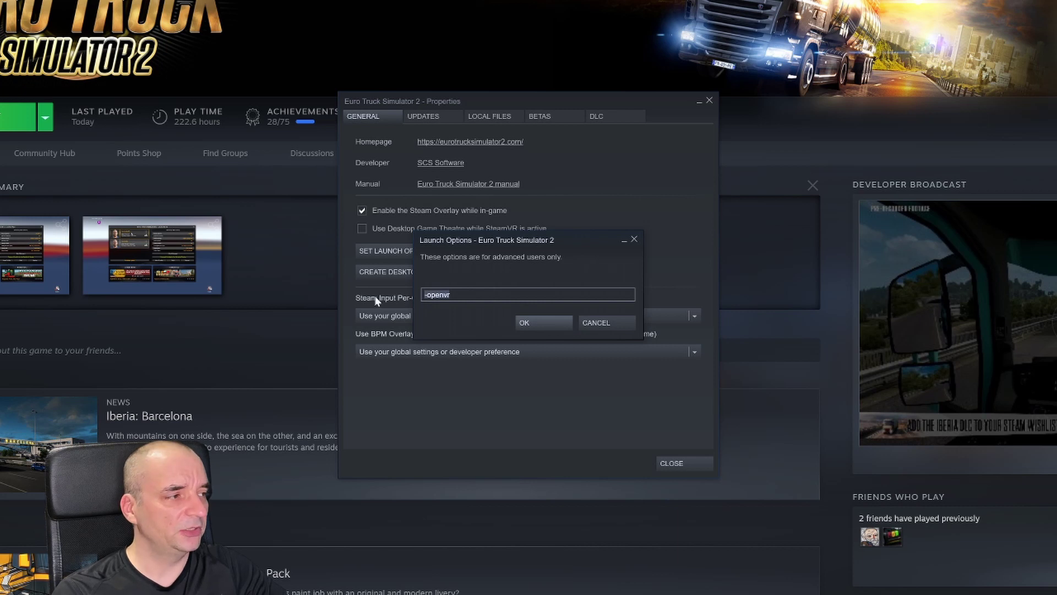
pyautogui.press('BackSpace')
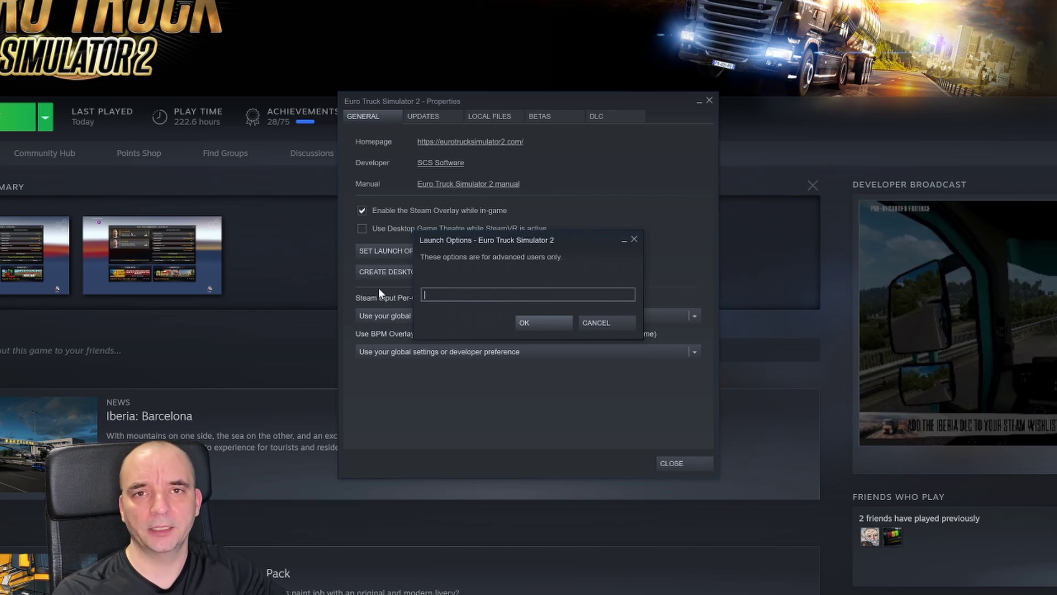
pyautogui.click(540, 324)
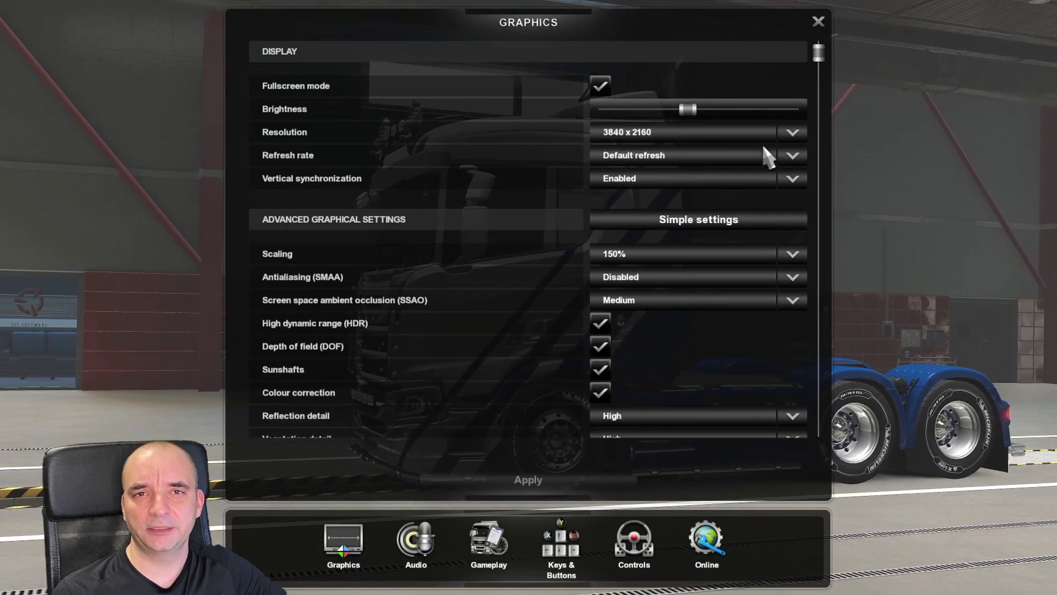
# Step: In the Euro Truck Simulator 2 graphics settings, browse the available display resolutions without changing the selection
pyautogui.click(791, 133)
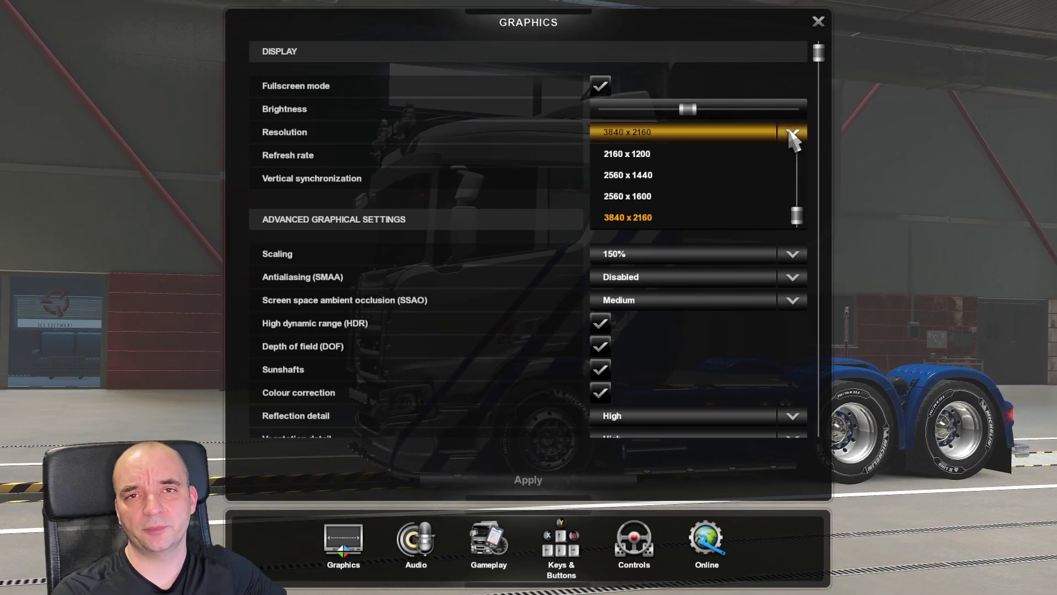
pyautogui.scroll(5, 731, 176)
pyautogui.scroll(10, 731, 176)
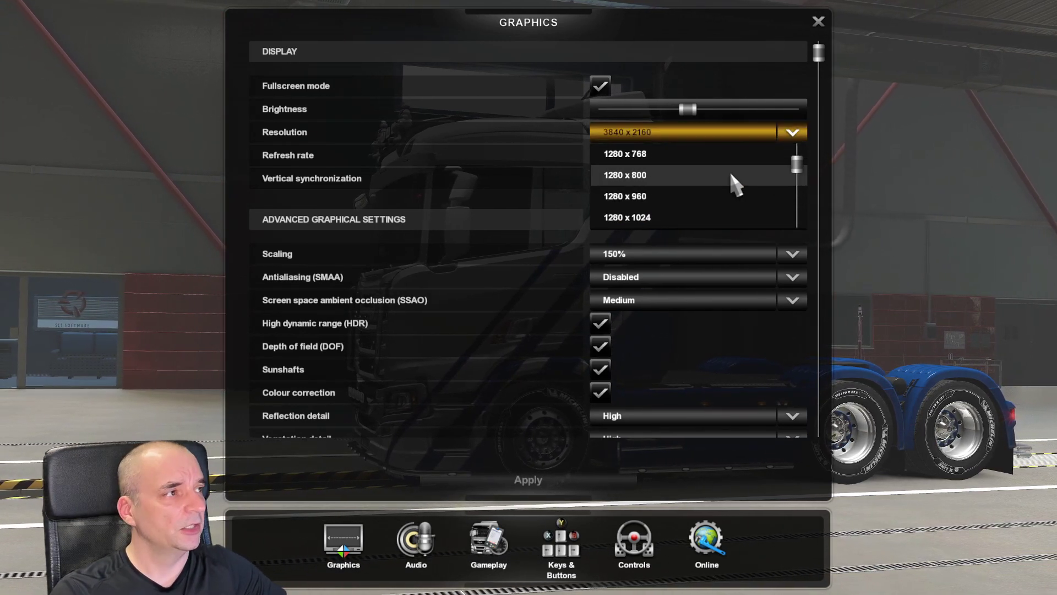
pyautogui.scroll(-15, 731, 174)
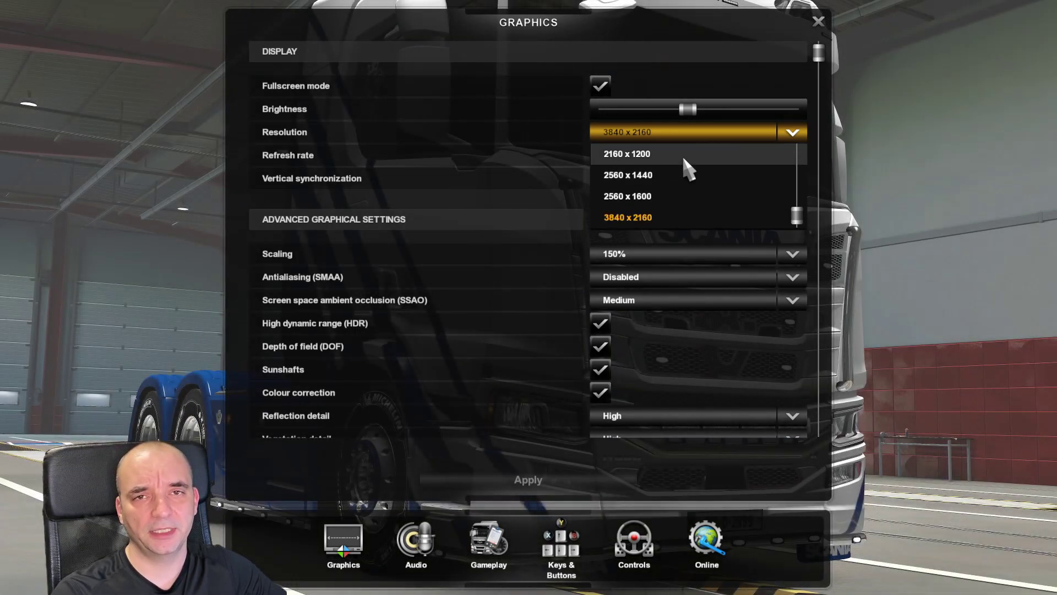
pyautogui.click(579, 132)
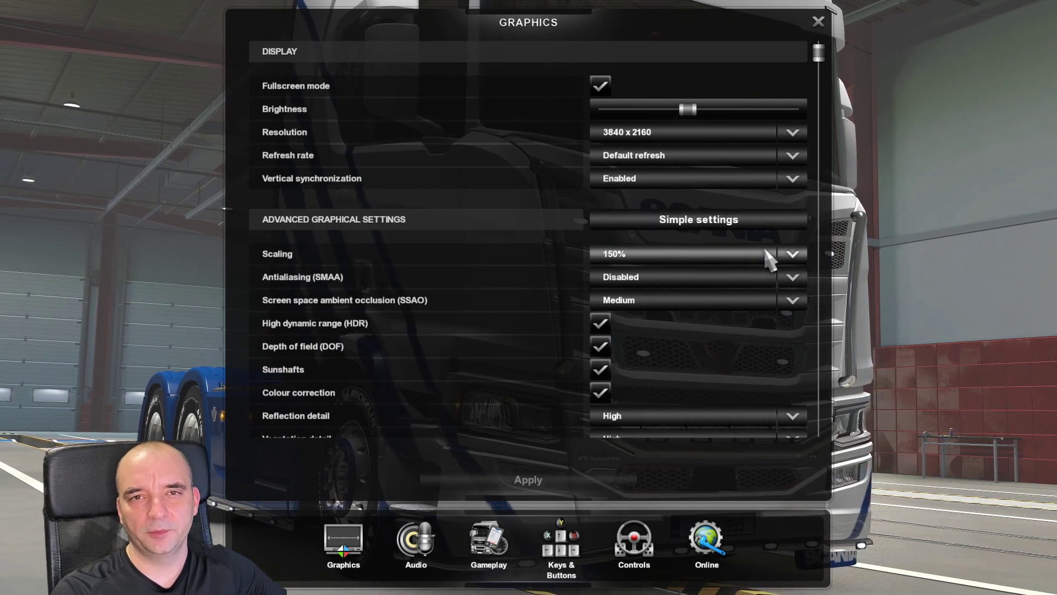
# Step: Check the available Scaling and Antialiasing (SMAA) levels, keeping scaling at 150% and antialiasing at Disabled
pyautogui.click(784, 257)
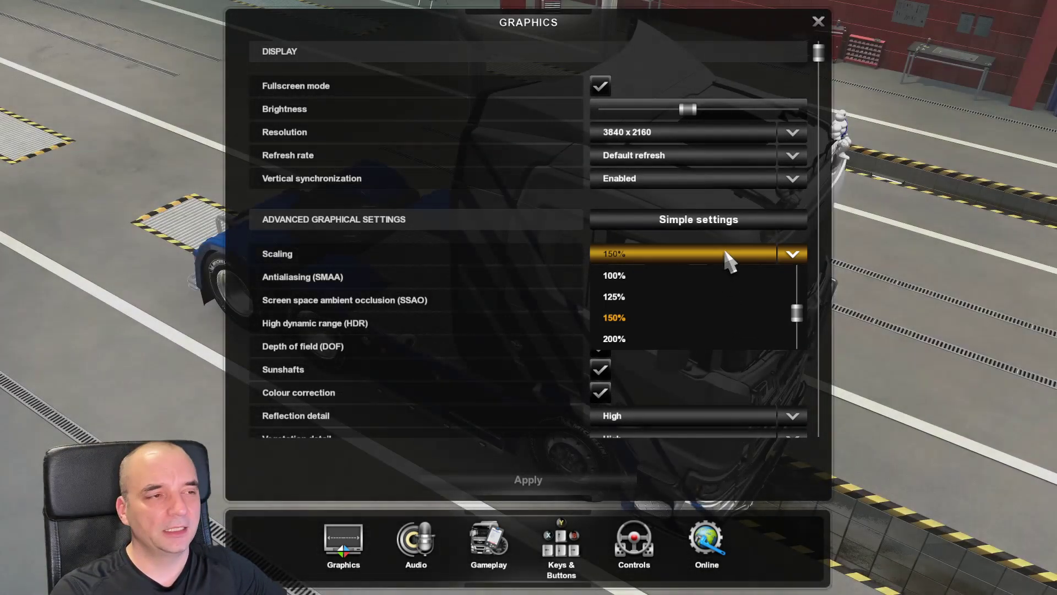
pyautogui.click(726, 255)
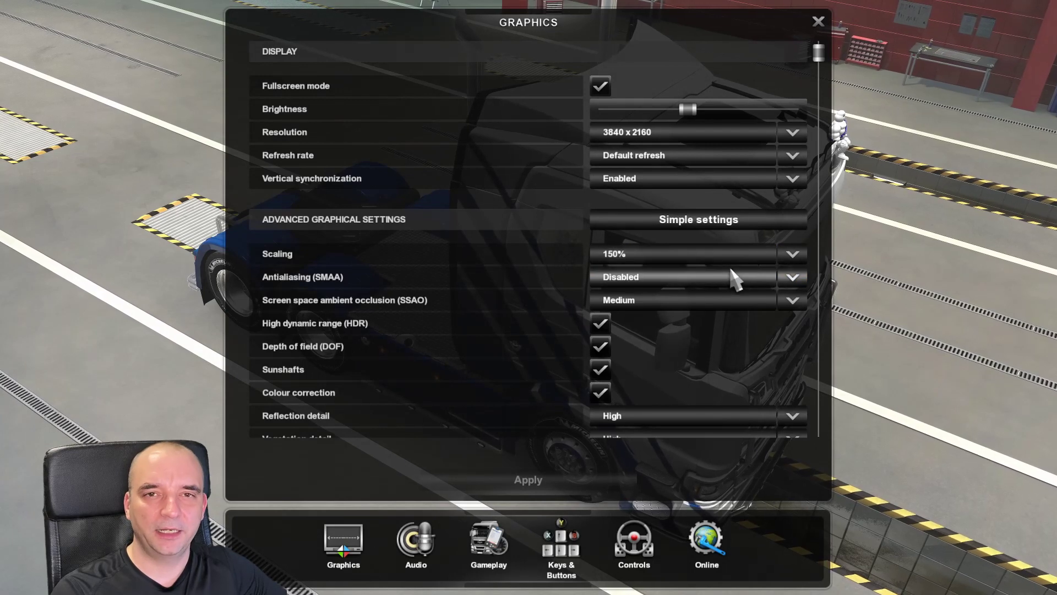
pyautogui.click(750, 278)
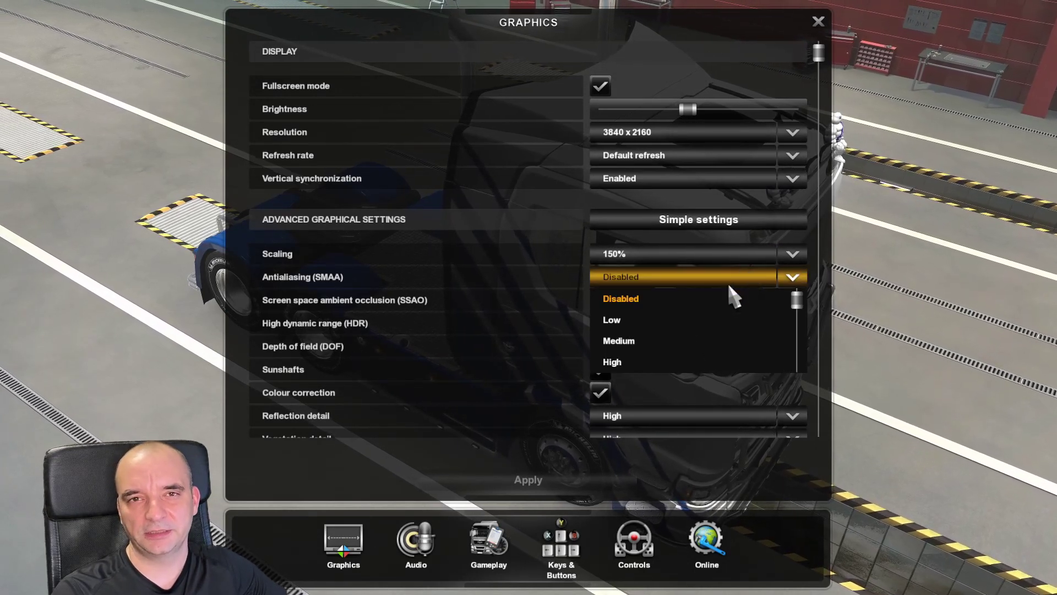
pyautogui.scroll(-1, 718, 320)
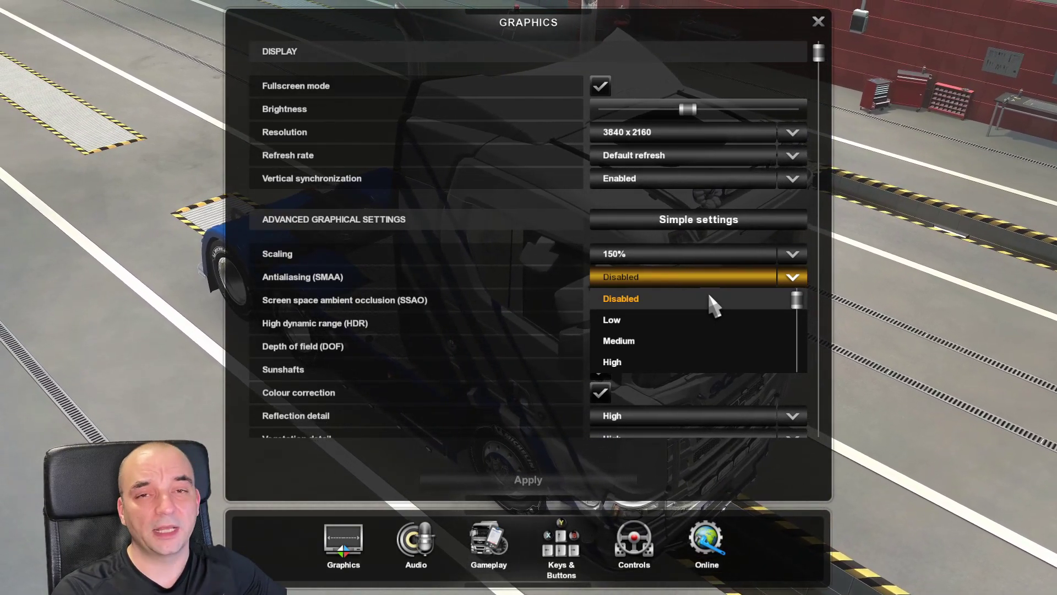
pyautogui.click(710, 298)
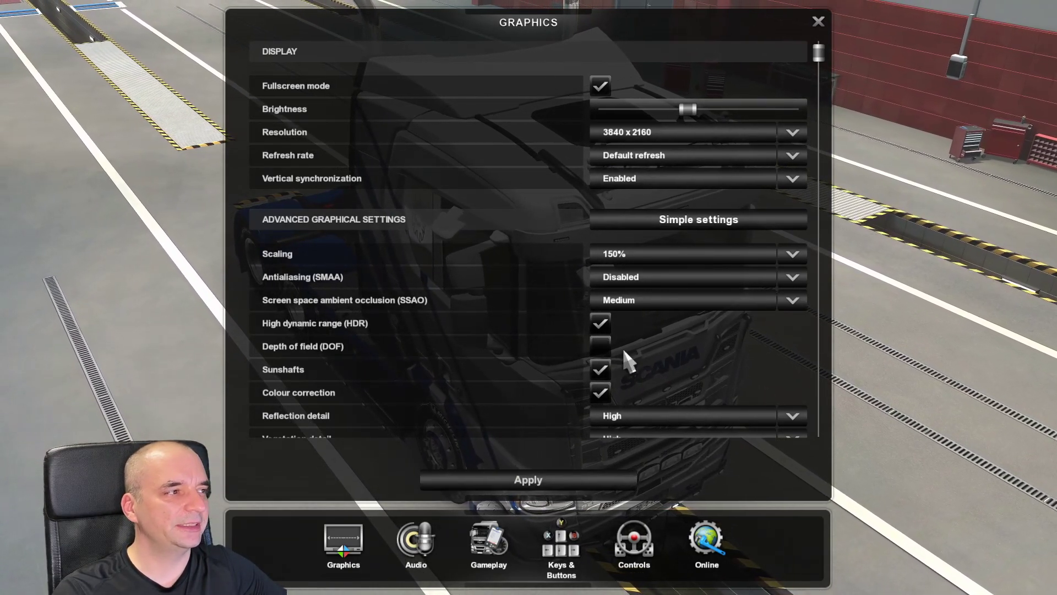
# Step: Turn Depth of field (DOF) back on and bring the vegetation, grass and shadow settings into view
pyautogui.click(600, 344)
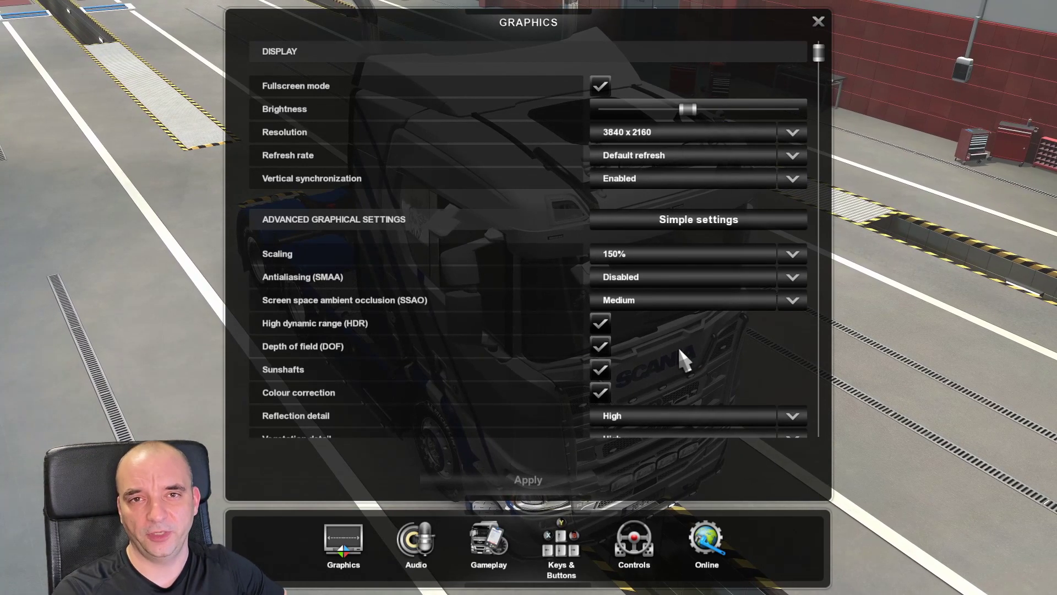
pyautogui.scroll(-8, 680, 350)
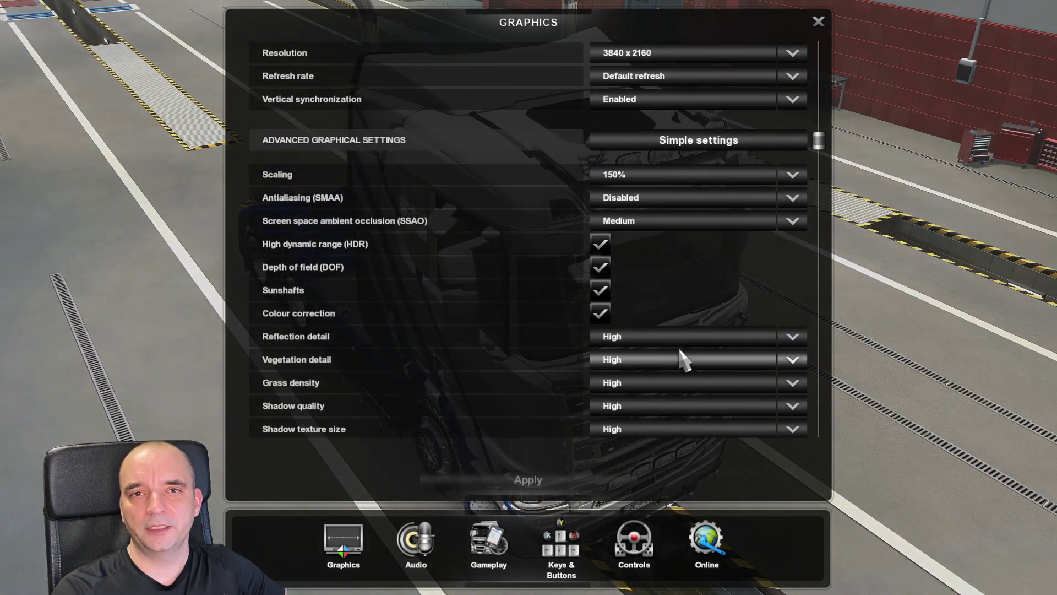
# Step: Review the remaining advanced graphics settings, from reflection and vegetation detail through mirrors, textures and lights to Pedestrians
pyautogui.scroll(-6, 679, 351)
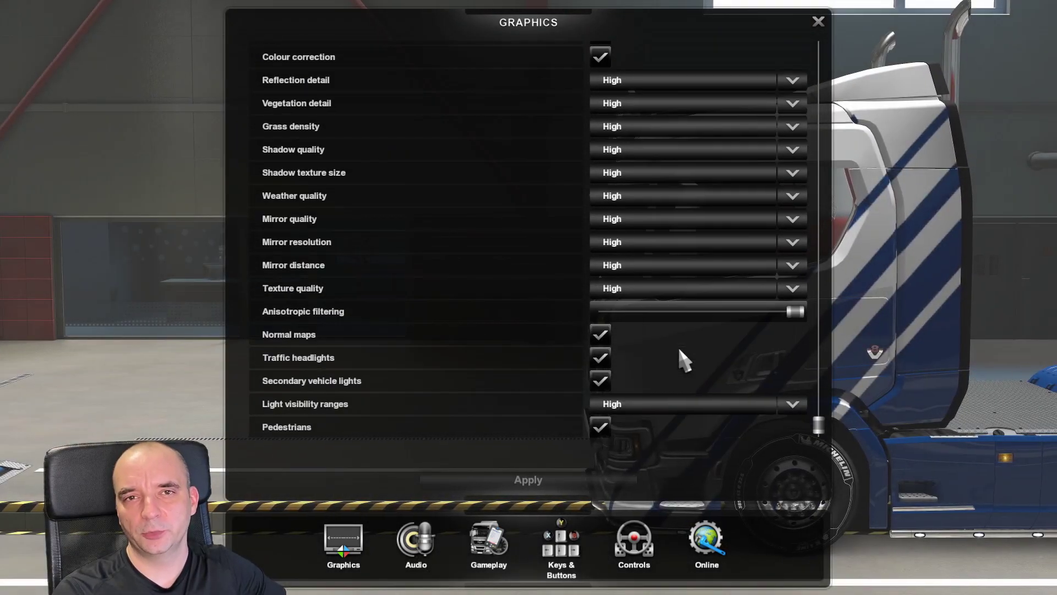
pyautogui.scroll(5, 679, 351)
pyautogui.scroll(7, 680, 352)
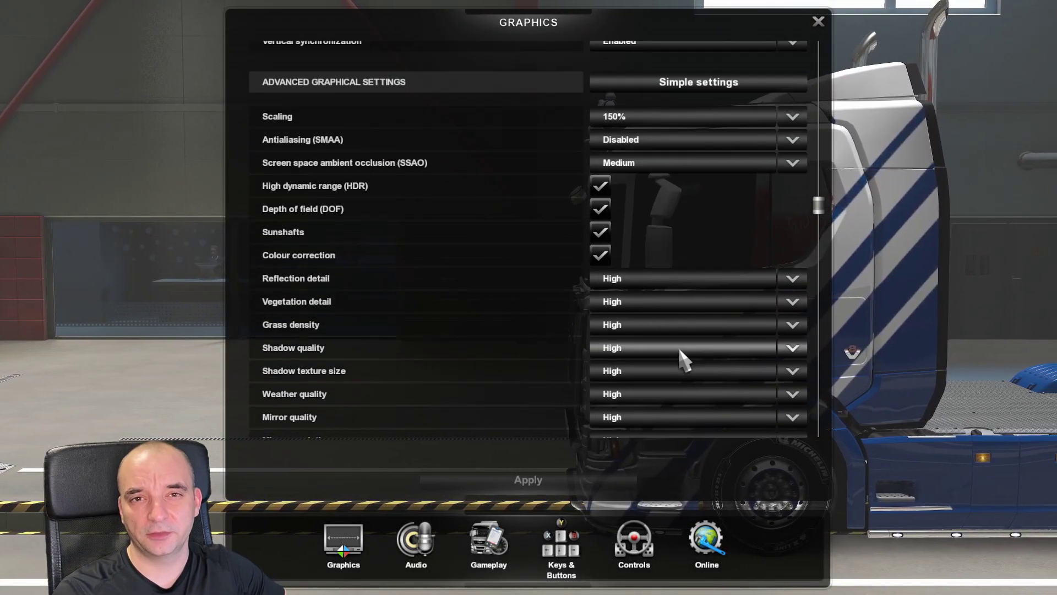
pyautogui.scroll(2, 679, 350)
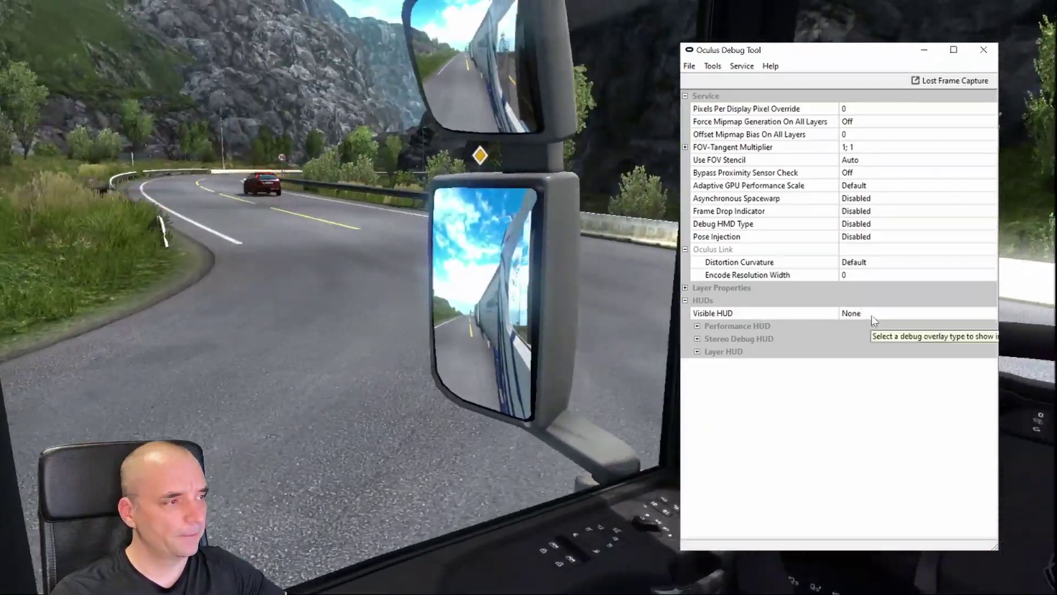
# Step: In the Oculus Debug Tool, set Visible HUD to Performance
pyautogui.click(872, 316)
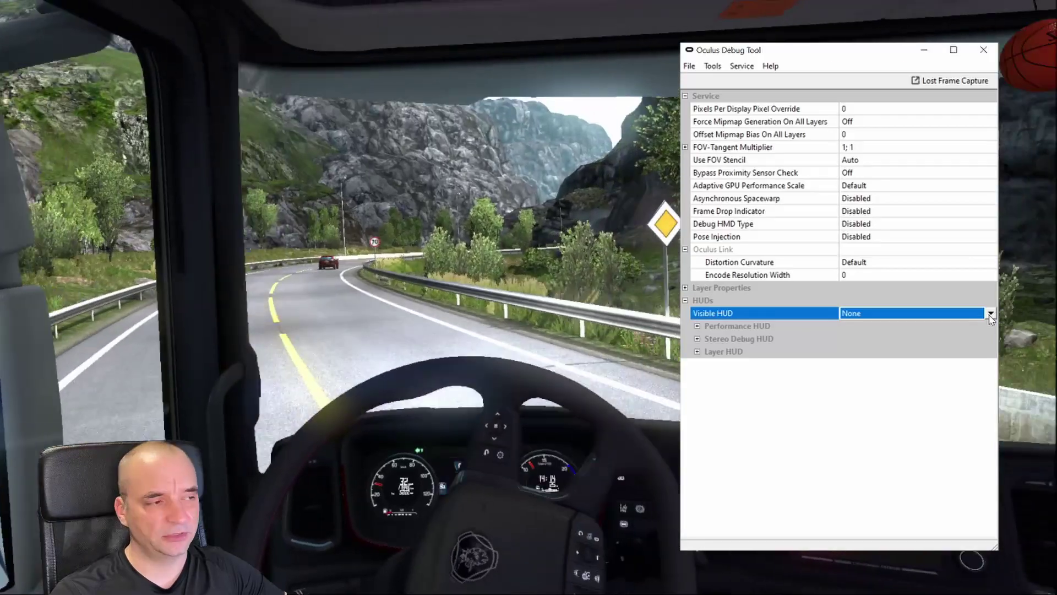
pyautogui.click(990, 313)
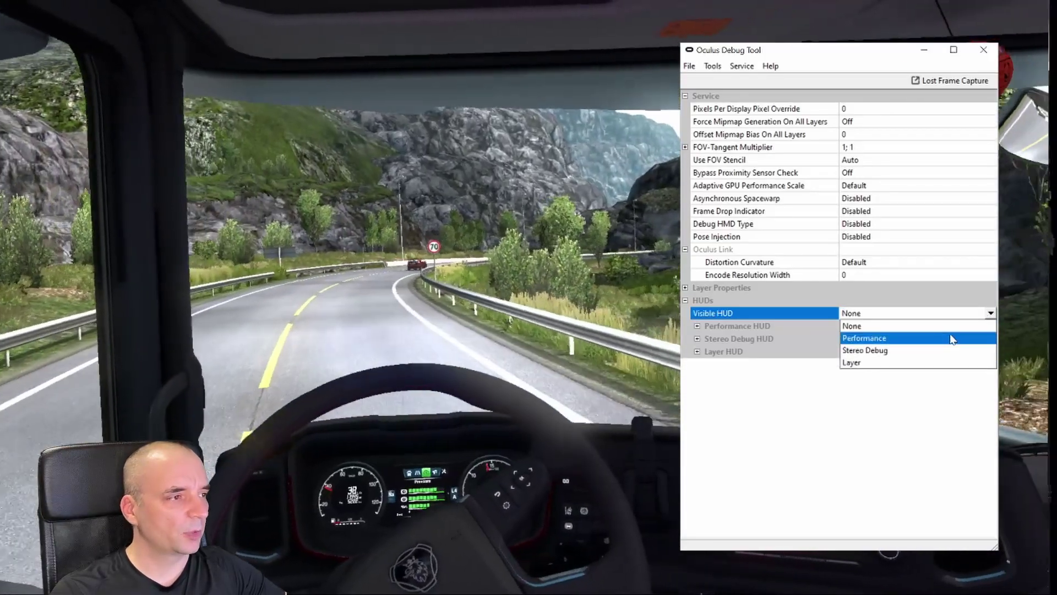
pyautogui.click(948, 337)
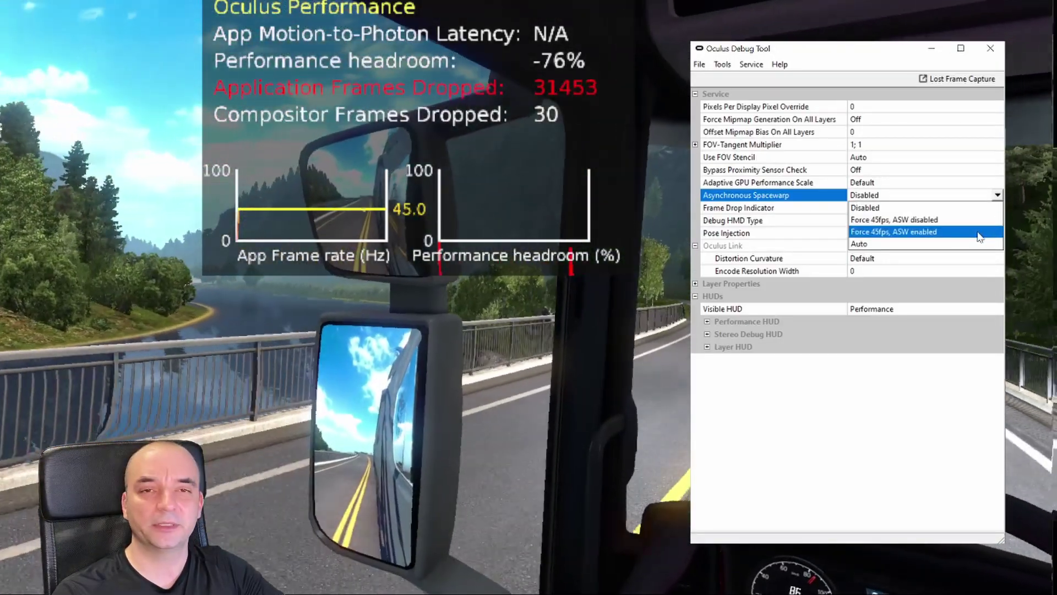
# Step: Try Asynchronous Spacewarp at "Force 45fps, ASW enabled" and return it to Disabled for comparison
pyautogui.click(979, 234)
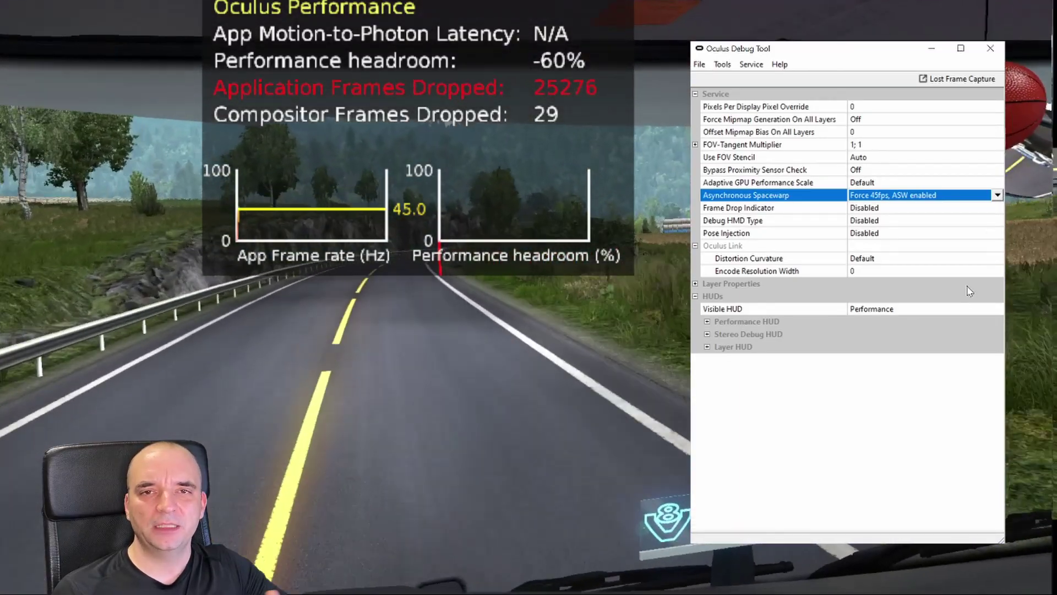
pyautogui.press('Up')
pyautogui.press('Up')
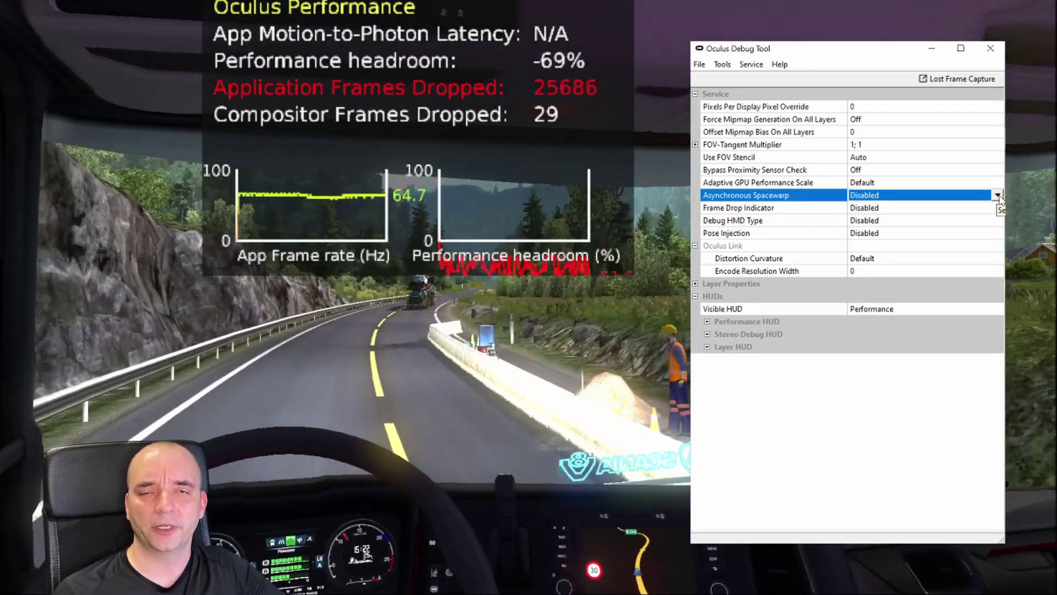
# Step: Set Asynchronous Spacewarp to "Force 45fps, ASW enabled" and switch back to Euro Truck Simulator 2
pyautogui.click(998, 196)
pyautogui.click(947, 229)
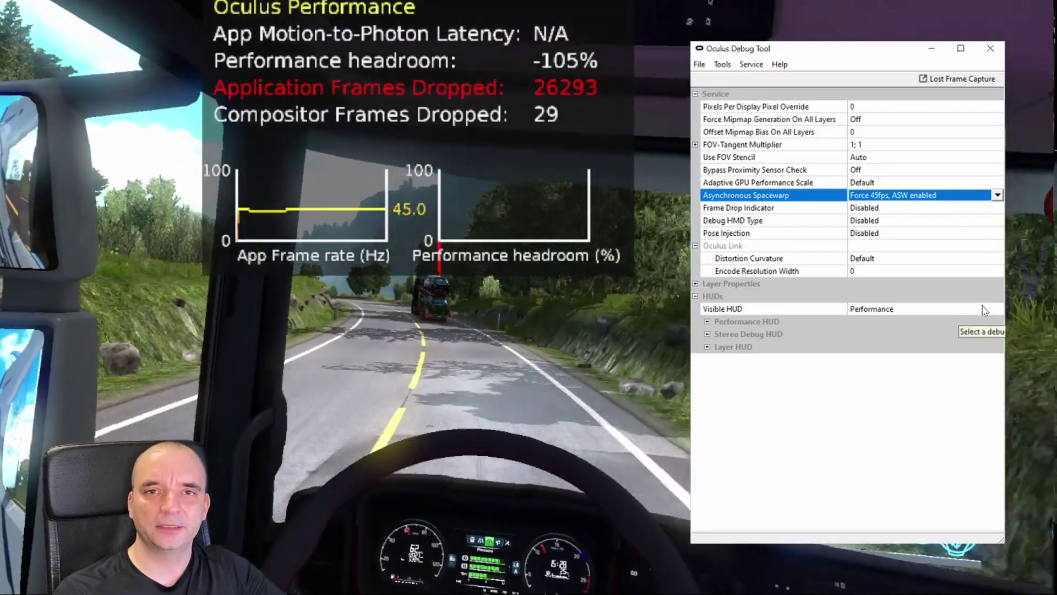
pyautogui.hotkey('alt', 'Tab')
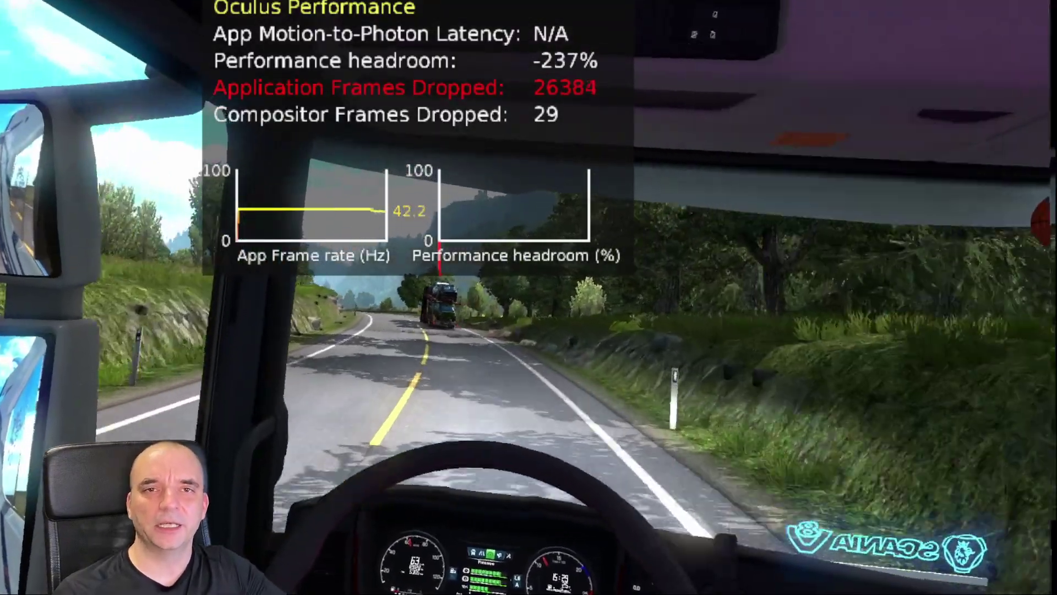